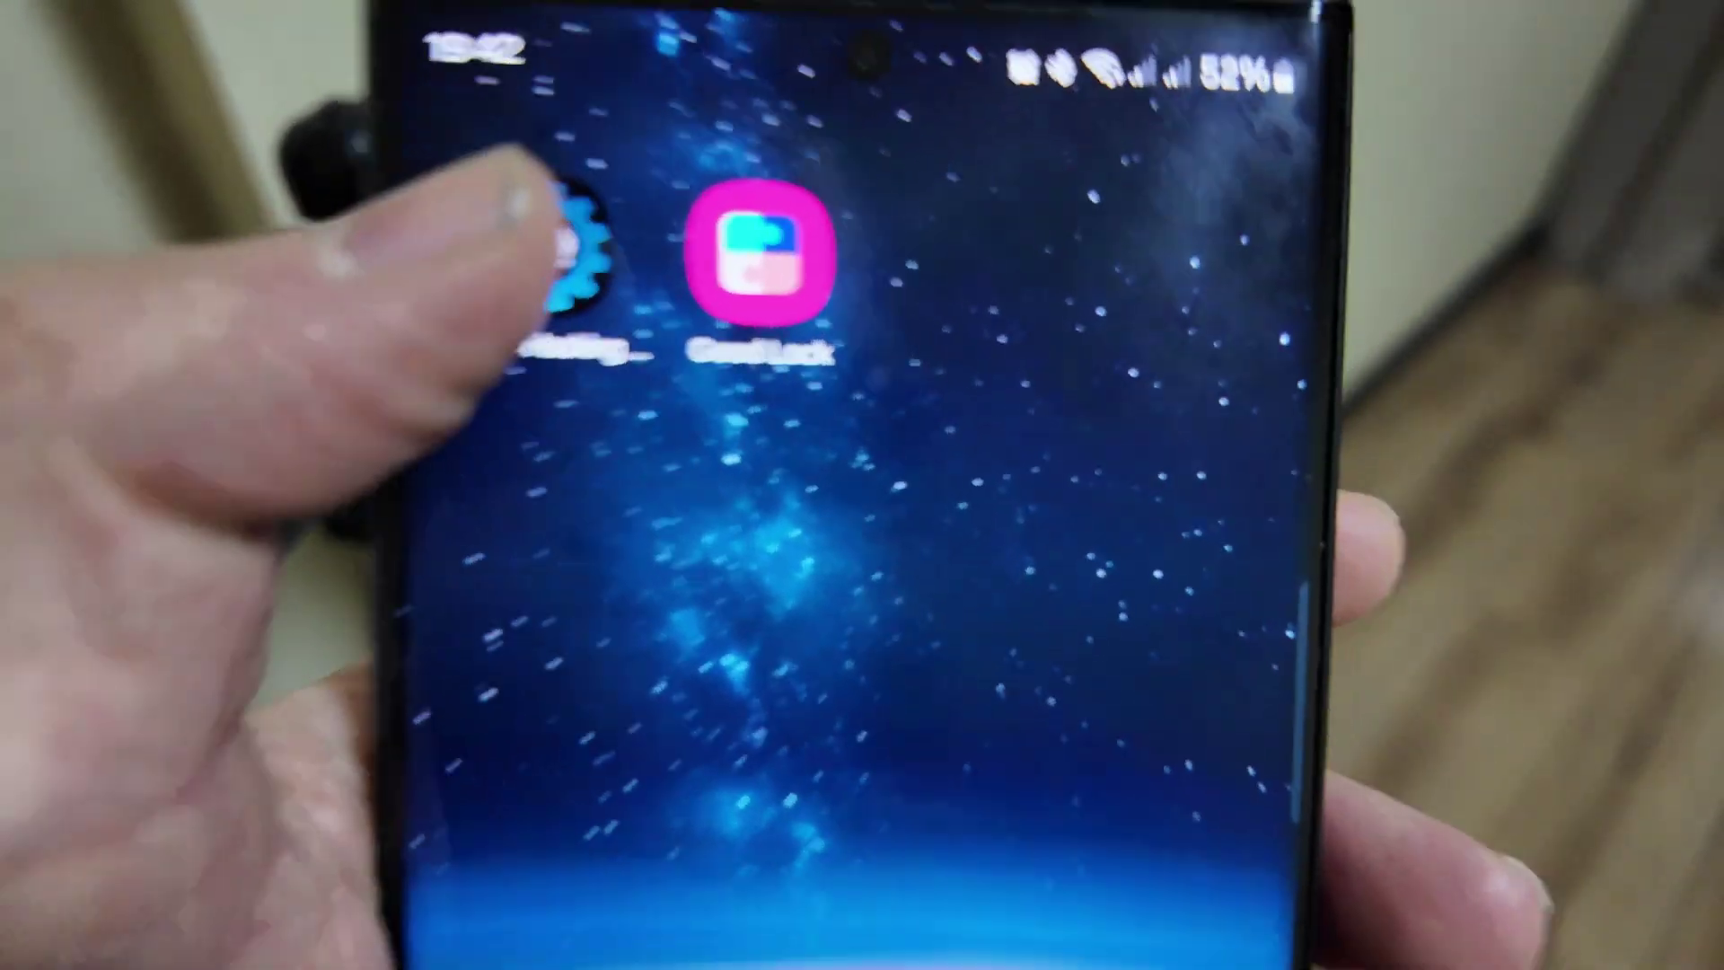
Launch ScooterHacking Utility and pick the Ninebot F2 from the scooter list.
left_click(573, 256)
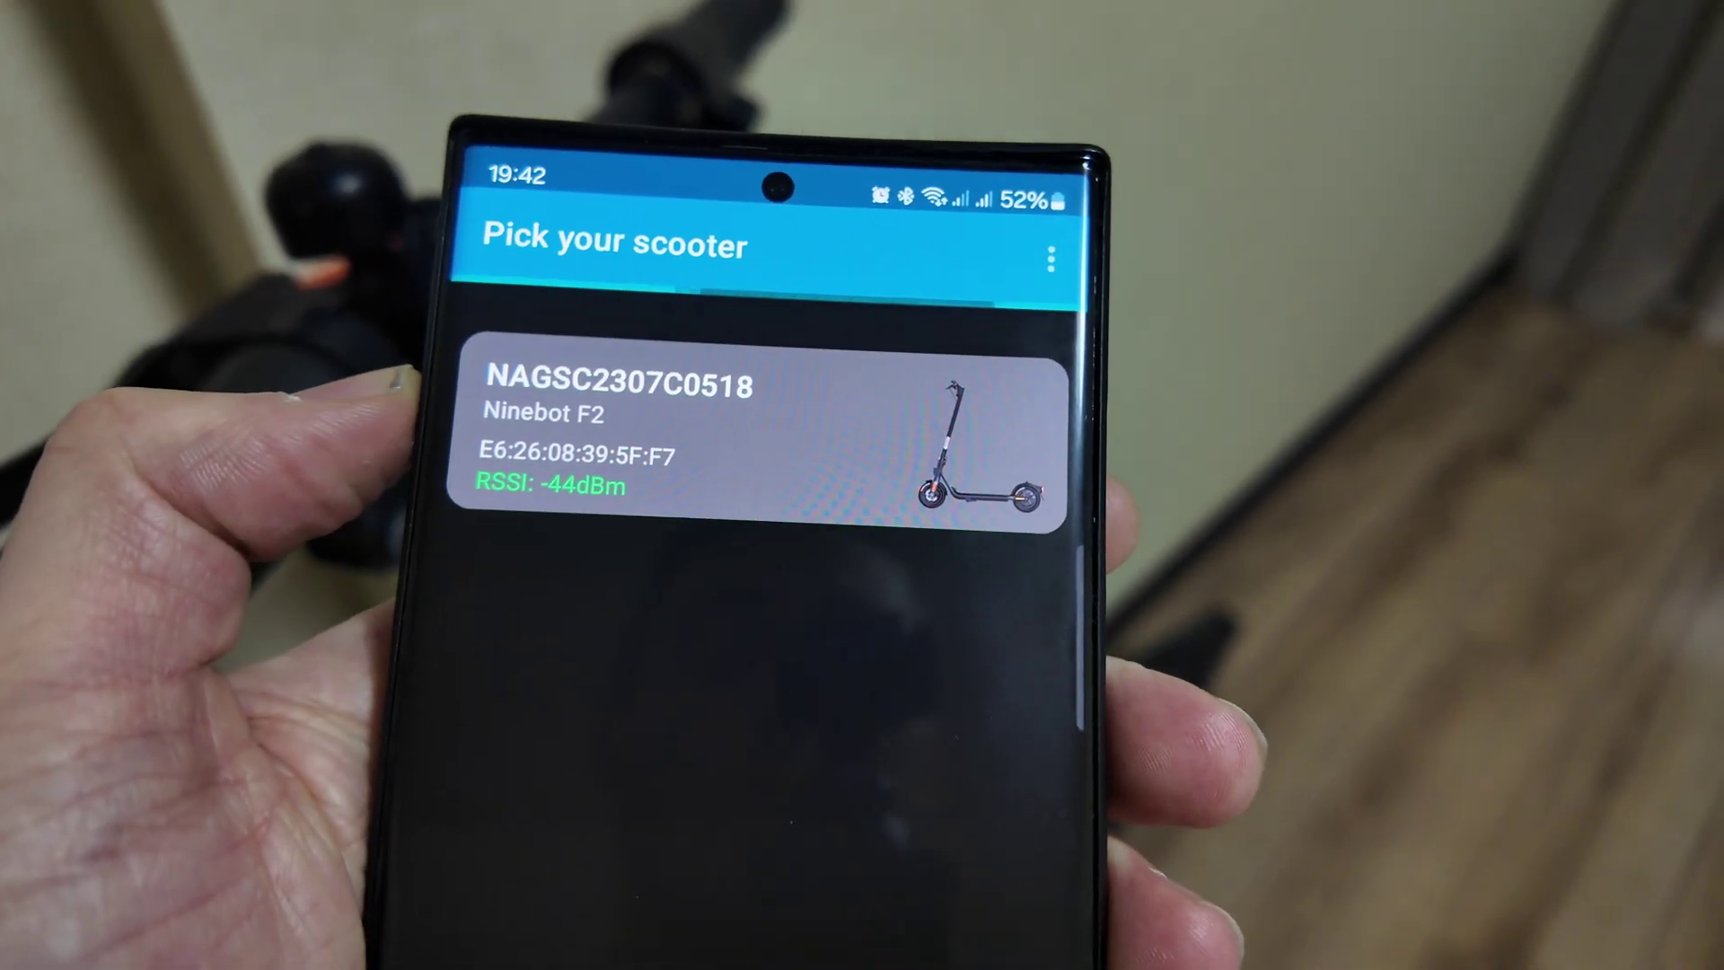
left_click(634, 431)
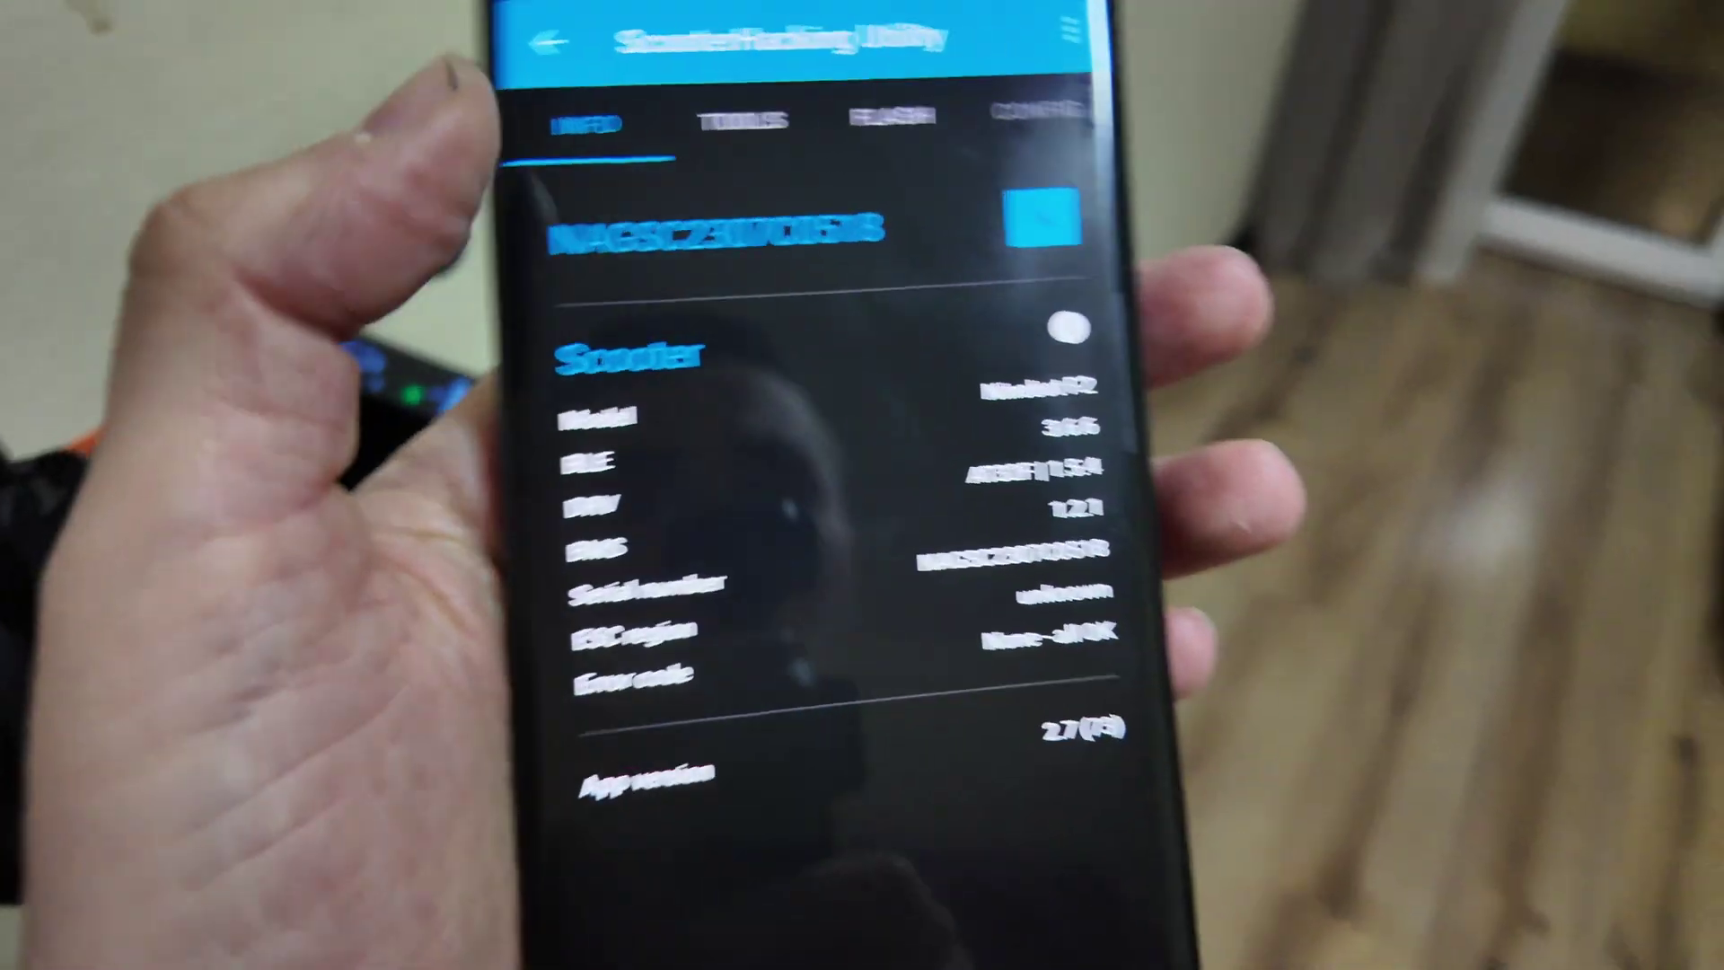
Open the About - Info help note explaining the Ninebot F2 info screen.
left_click(1044, 218)
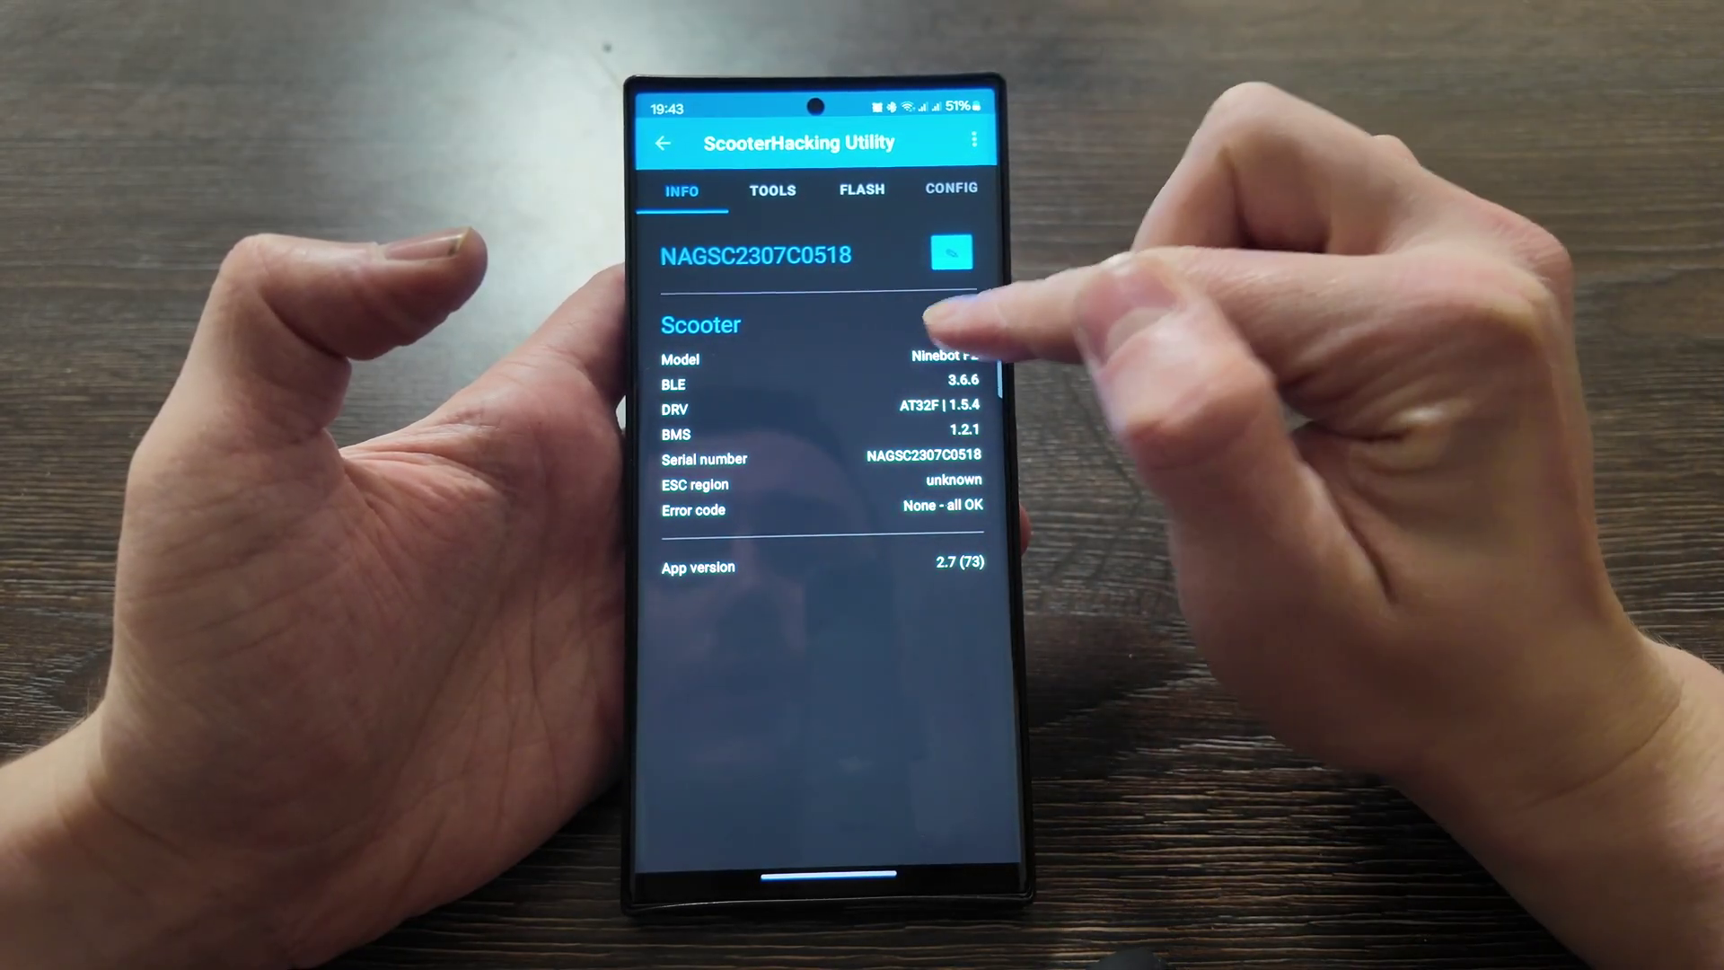
left_click(967, 325)
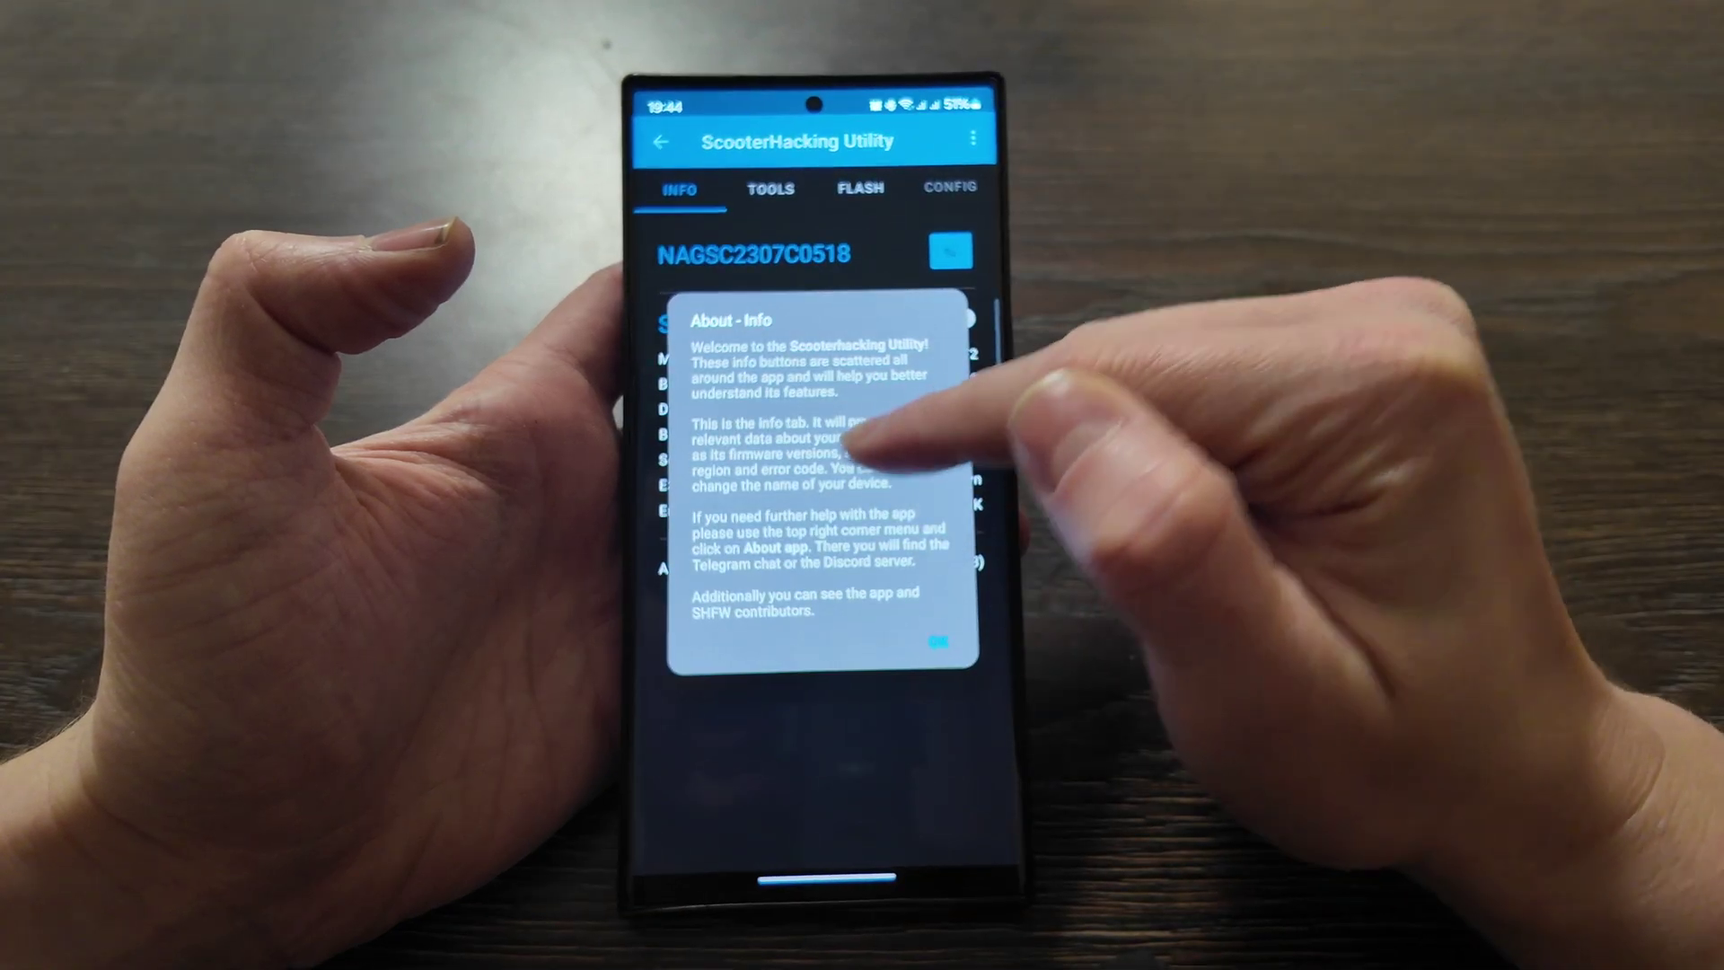
Dismiss the info note, switch to Tools, and open the Tools - Info explanation.
left_click(938, 643)
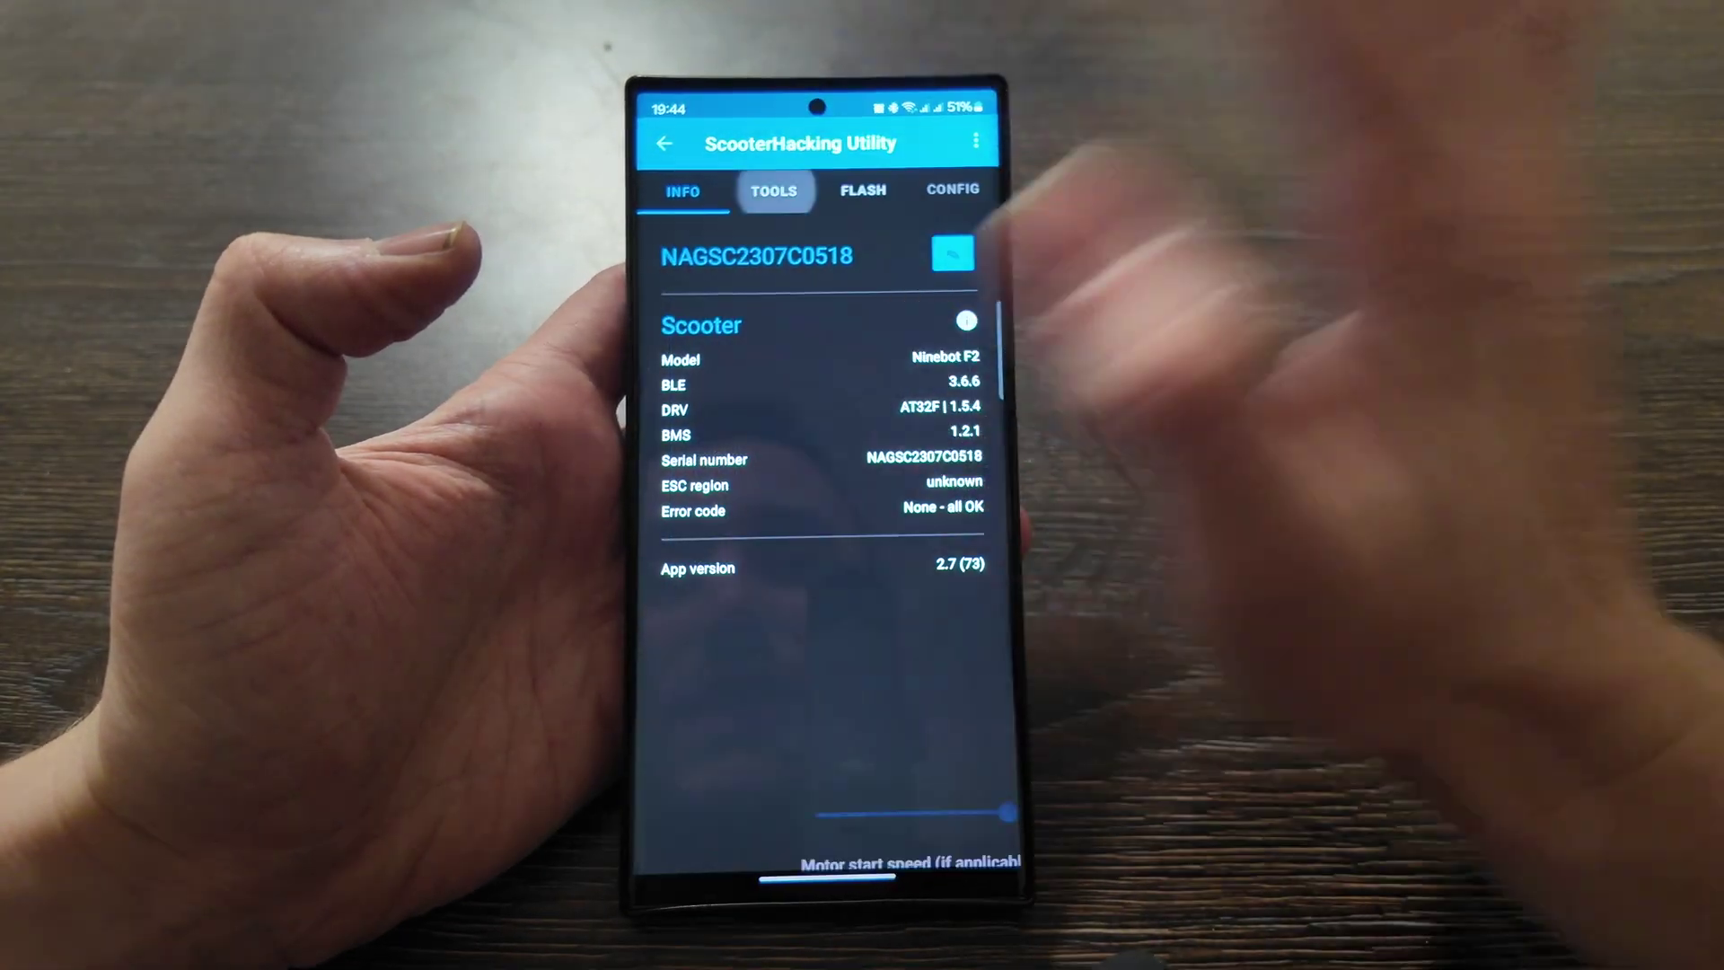
left_click(772, 189)
left_click(970, 244)
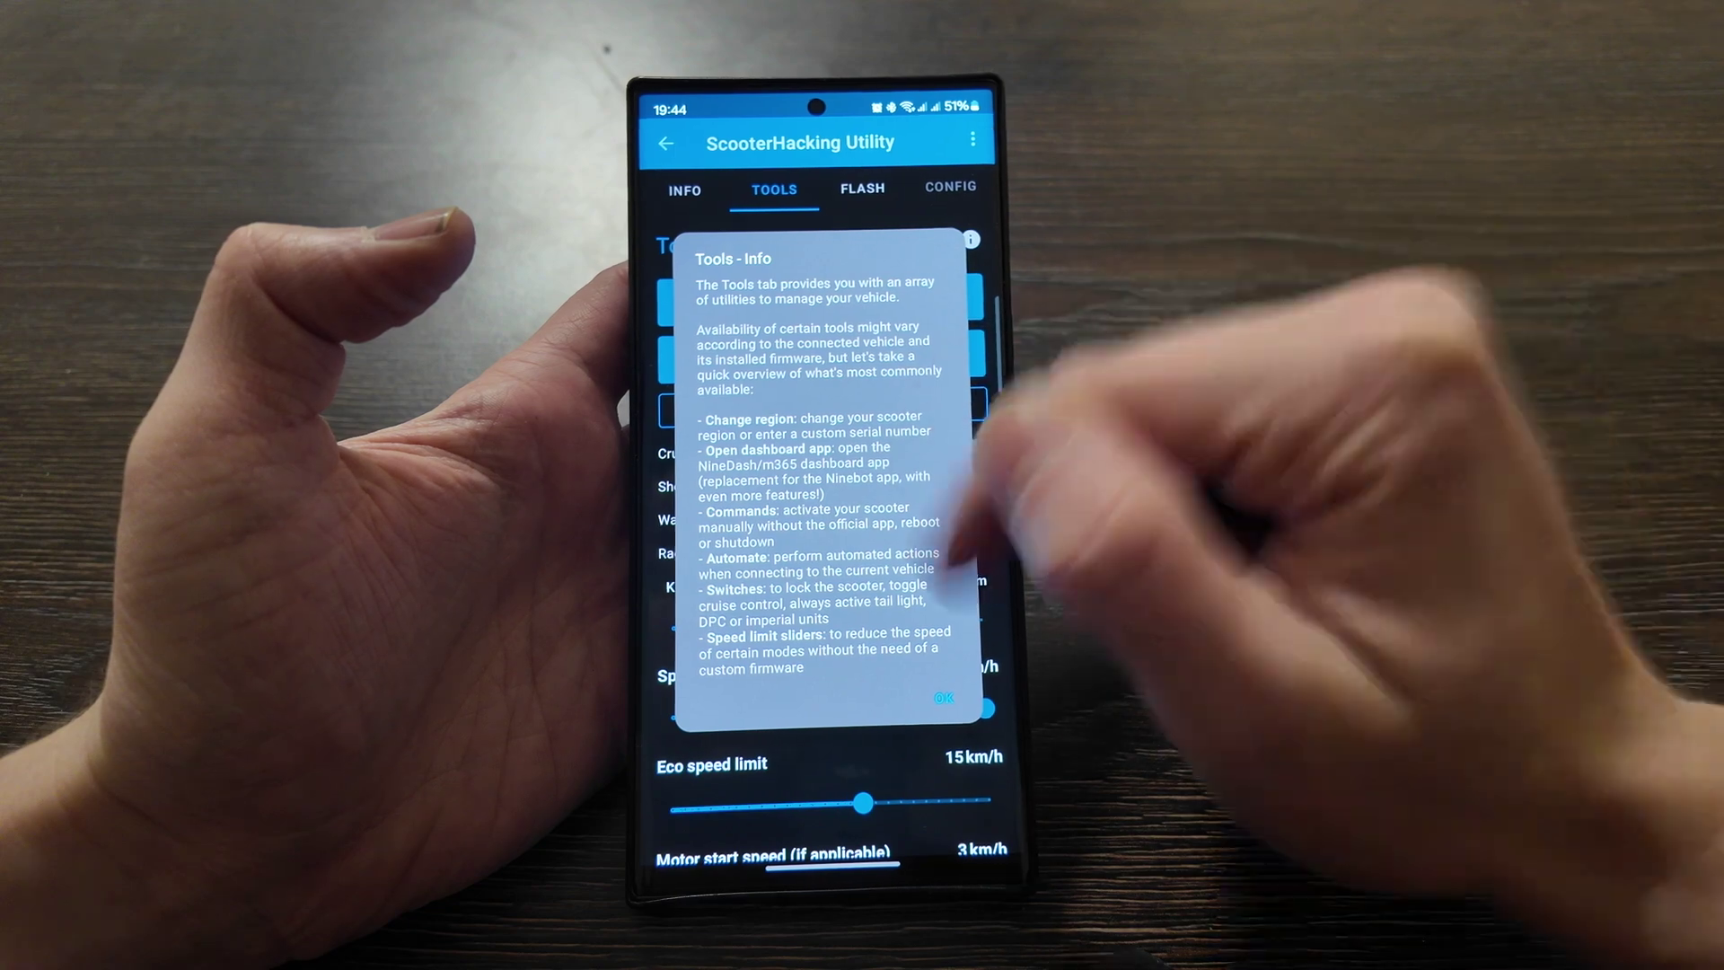
Close the Tools - Info note and bring up the Change Region caution.
left_click(943, 696)
left_click(889, 299)
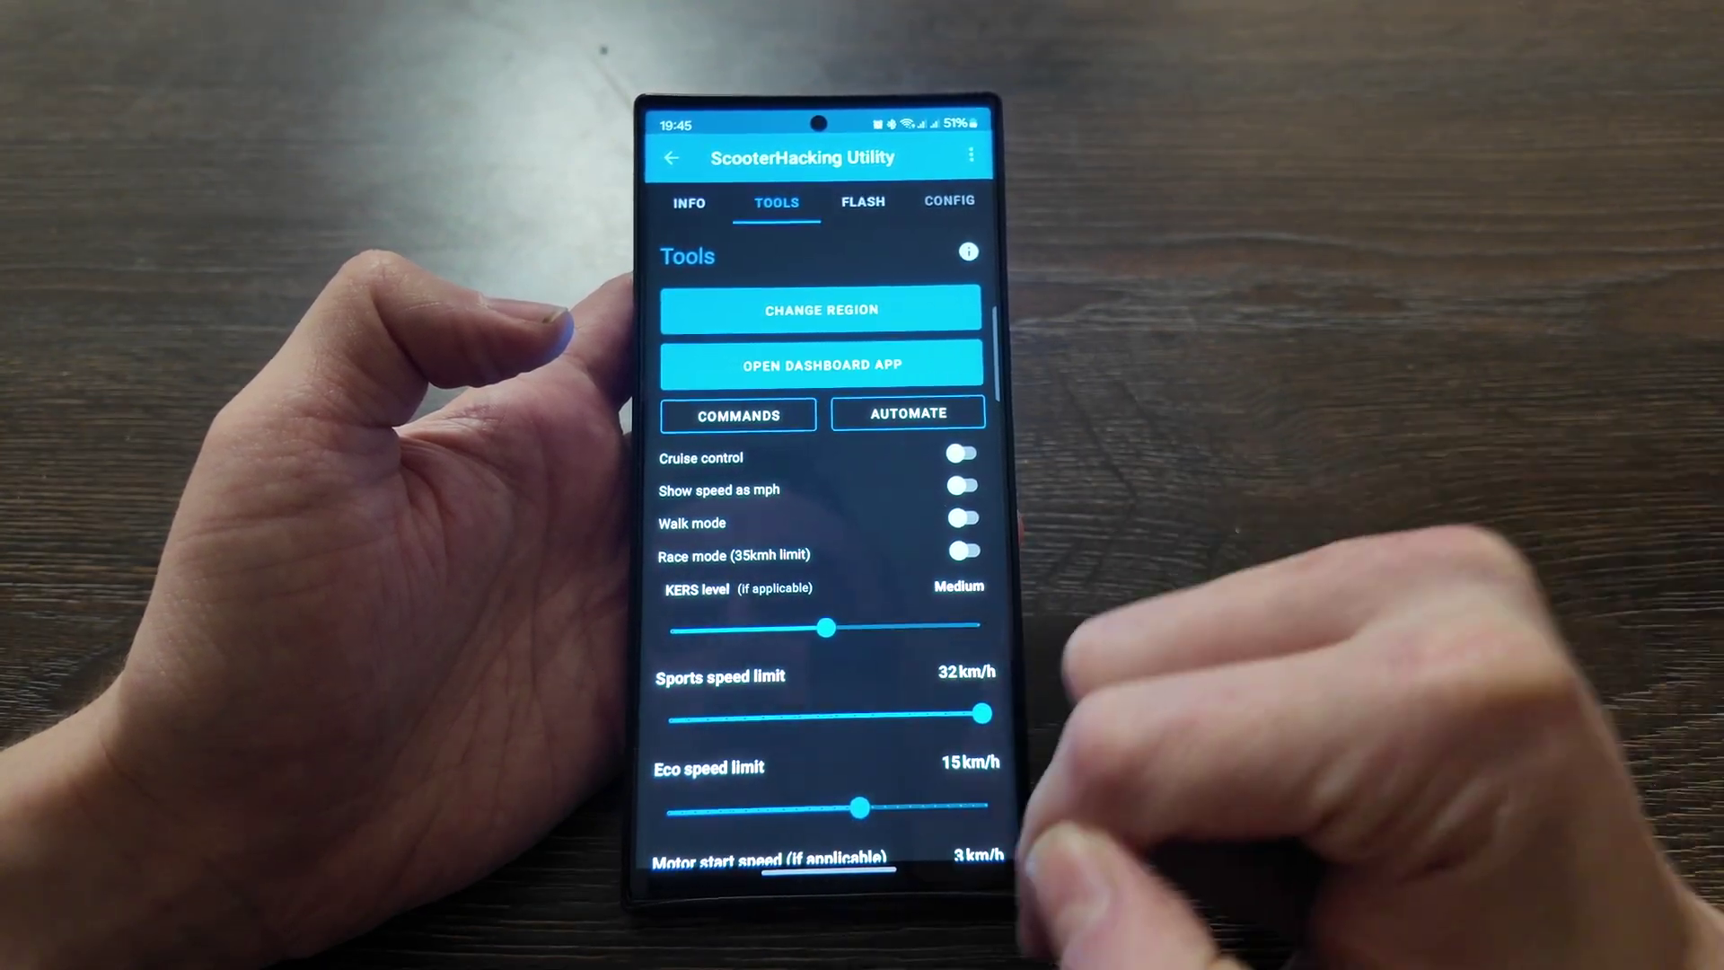
scroll(825, 607, "down", 2)
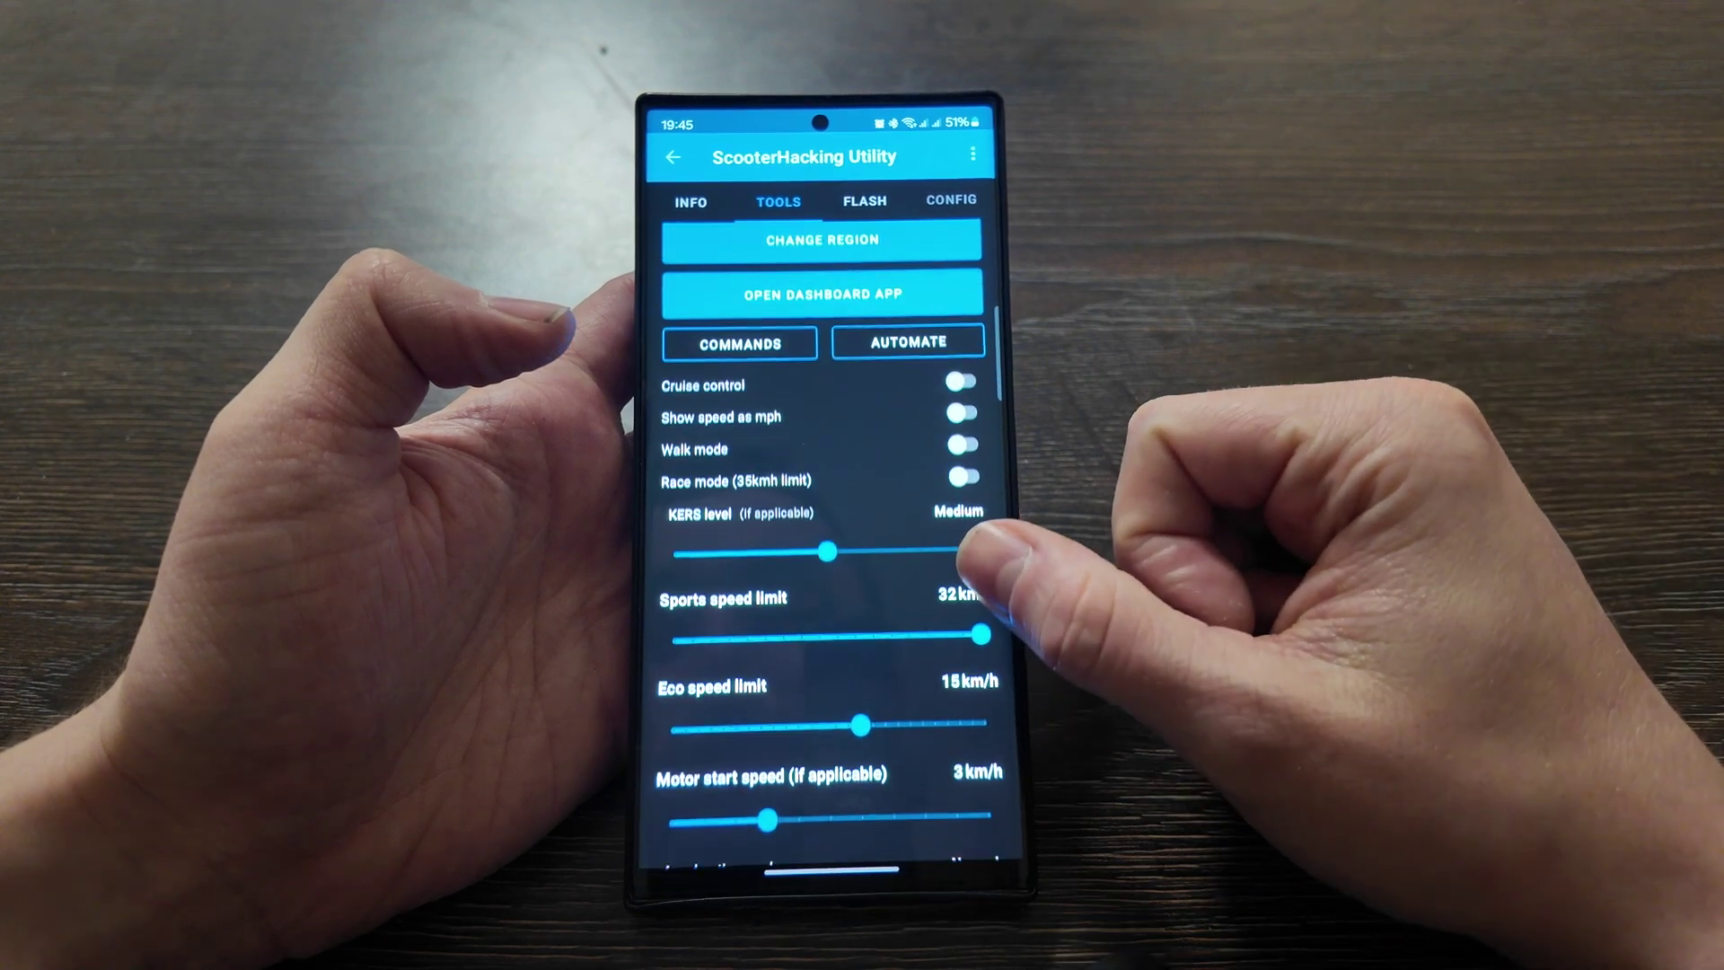
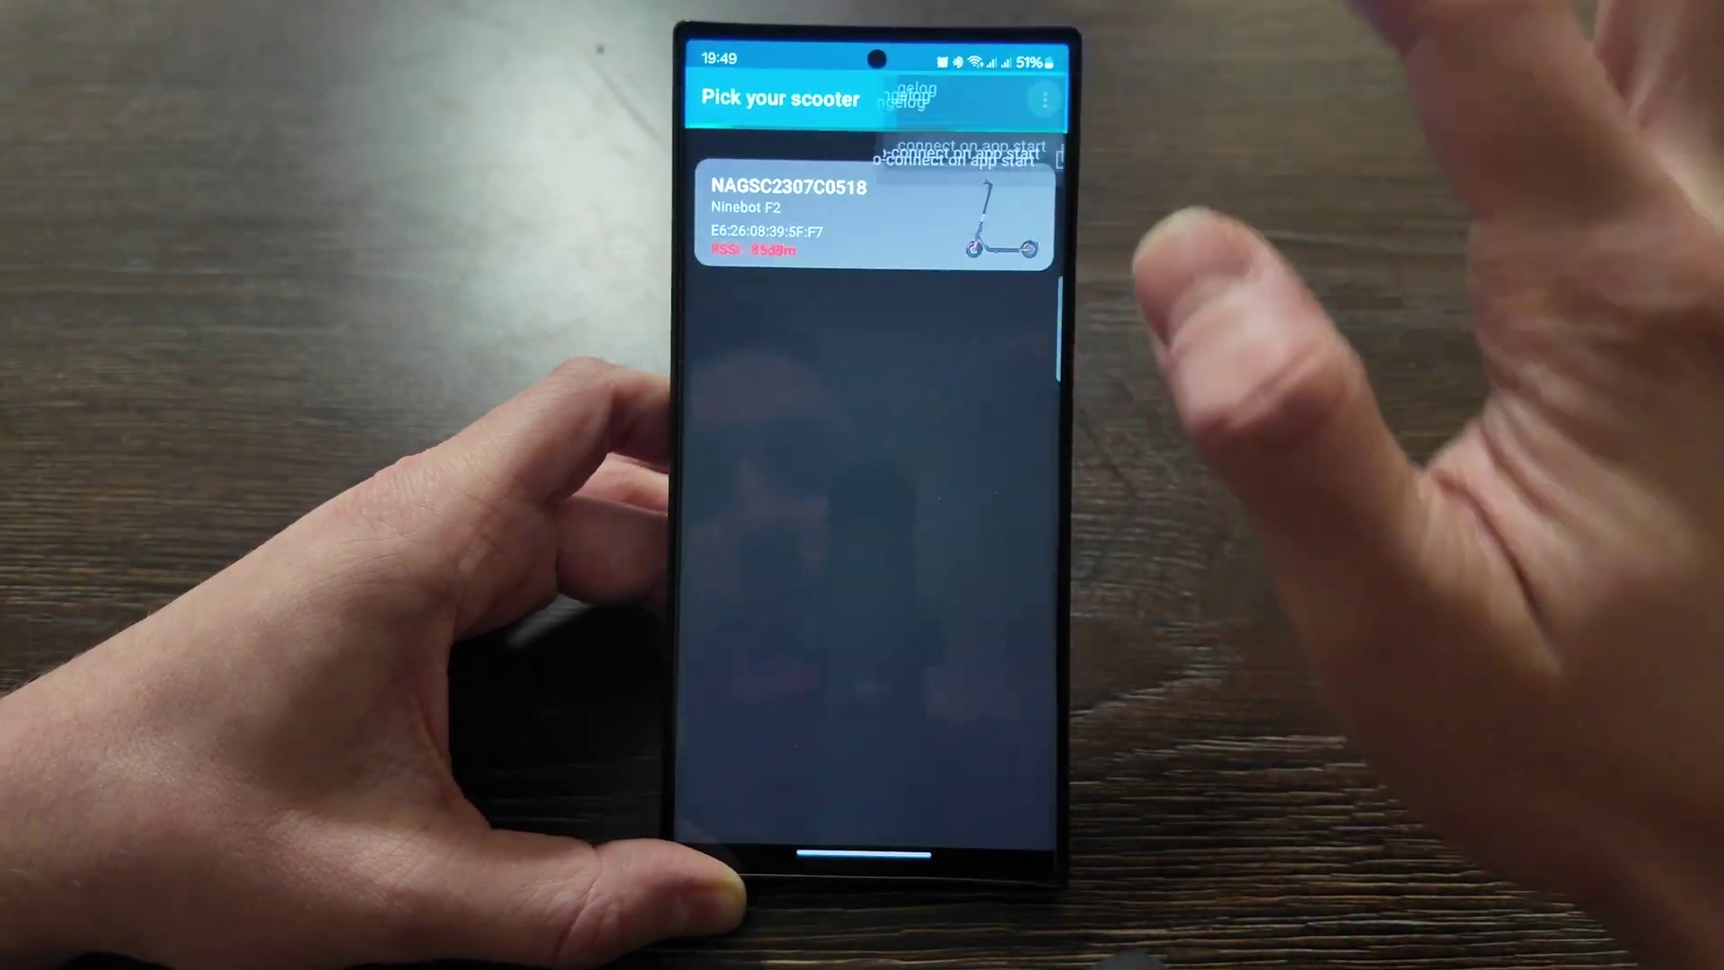
left_click(1044, 98)
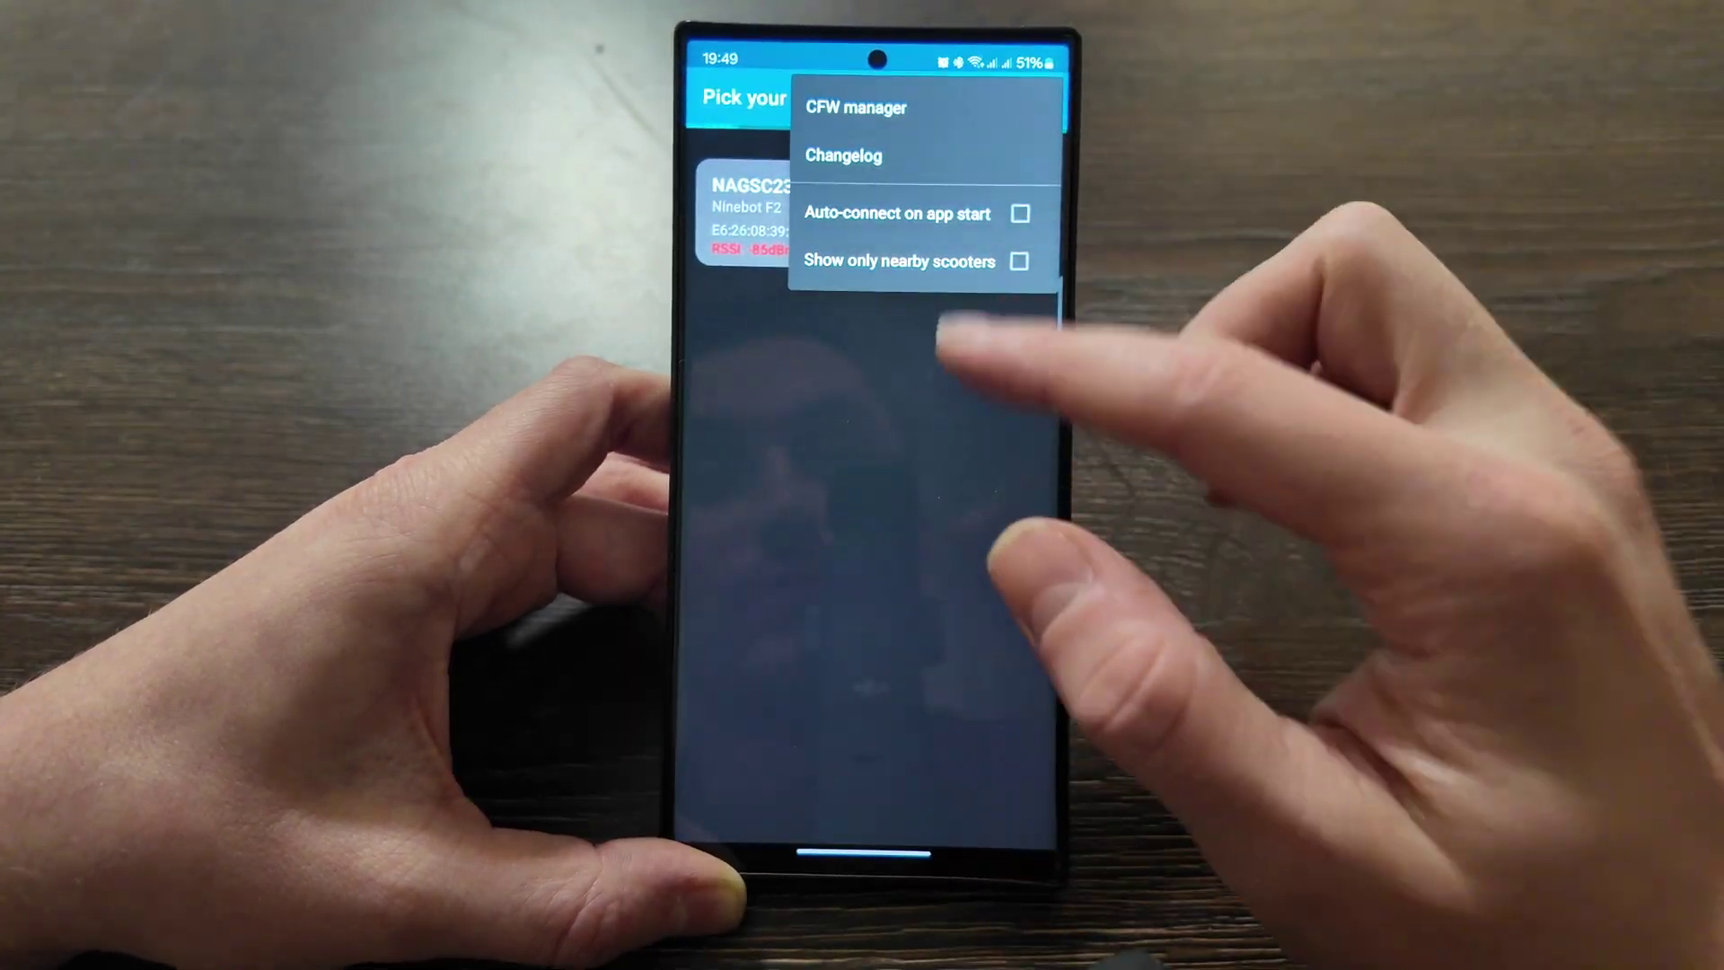
left_click(889, 106)
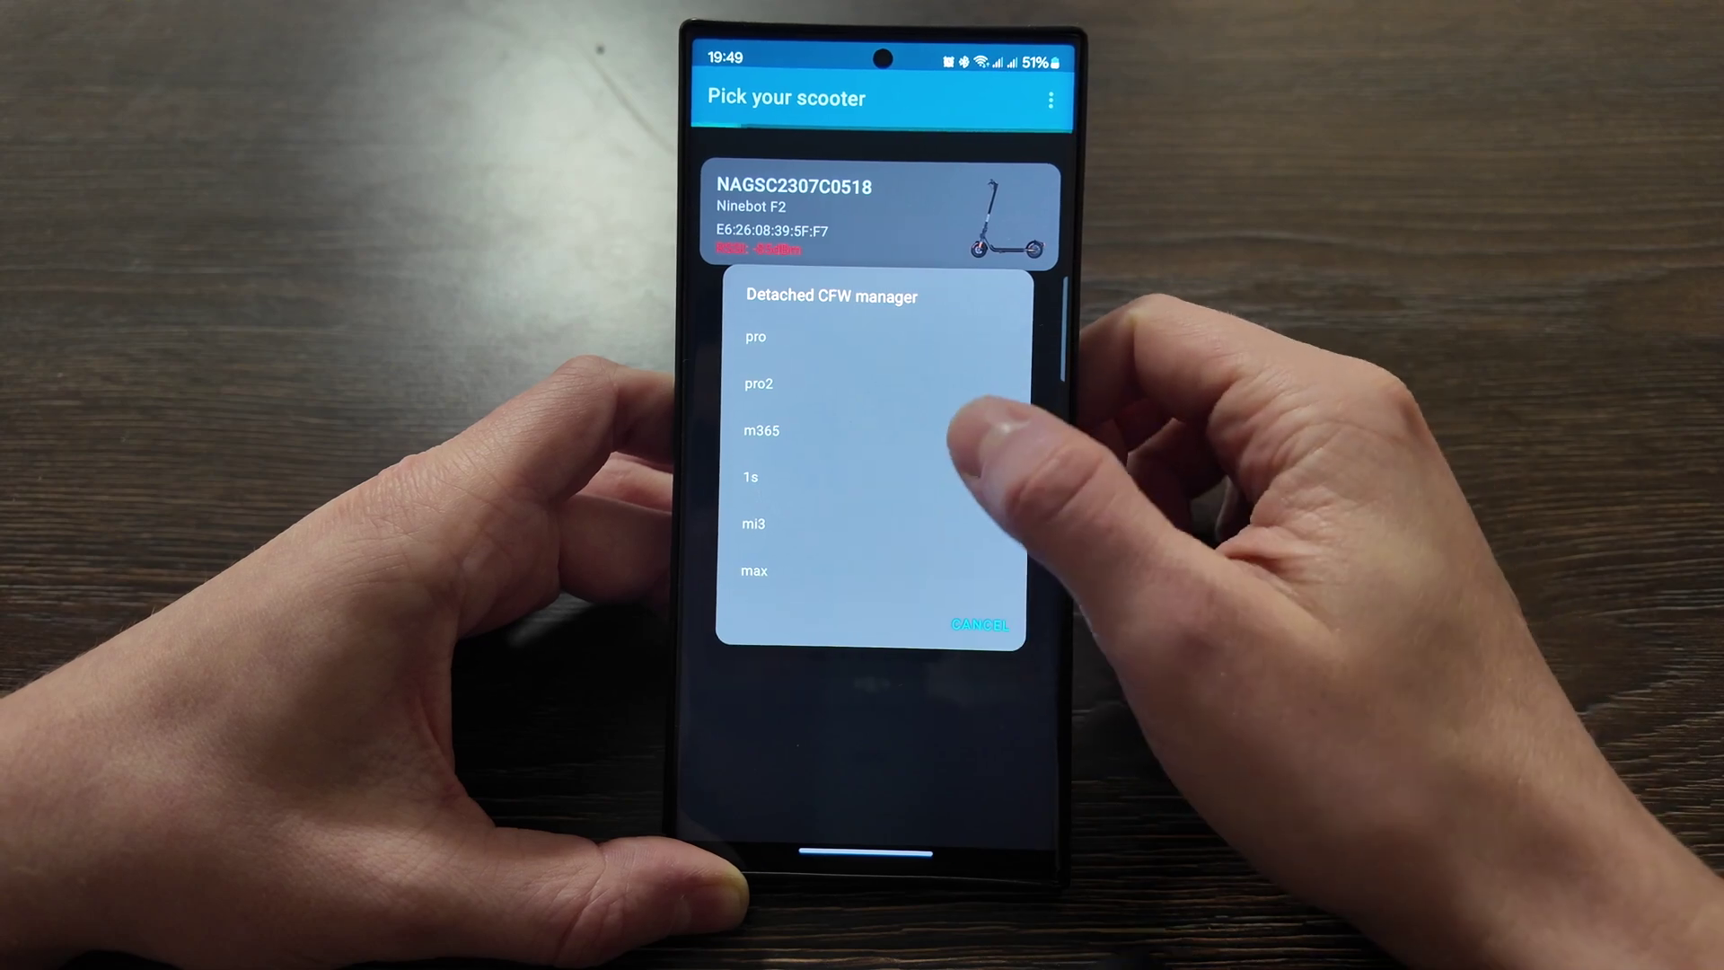
left_click(990, 626)
left_click(1051, 99)
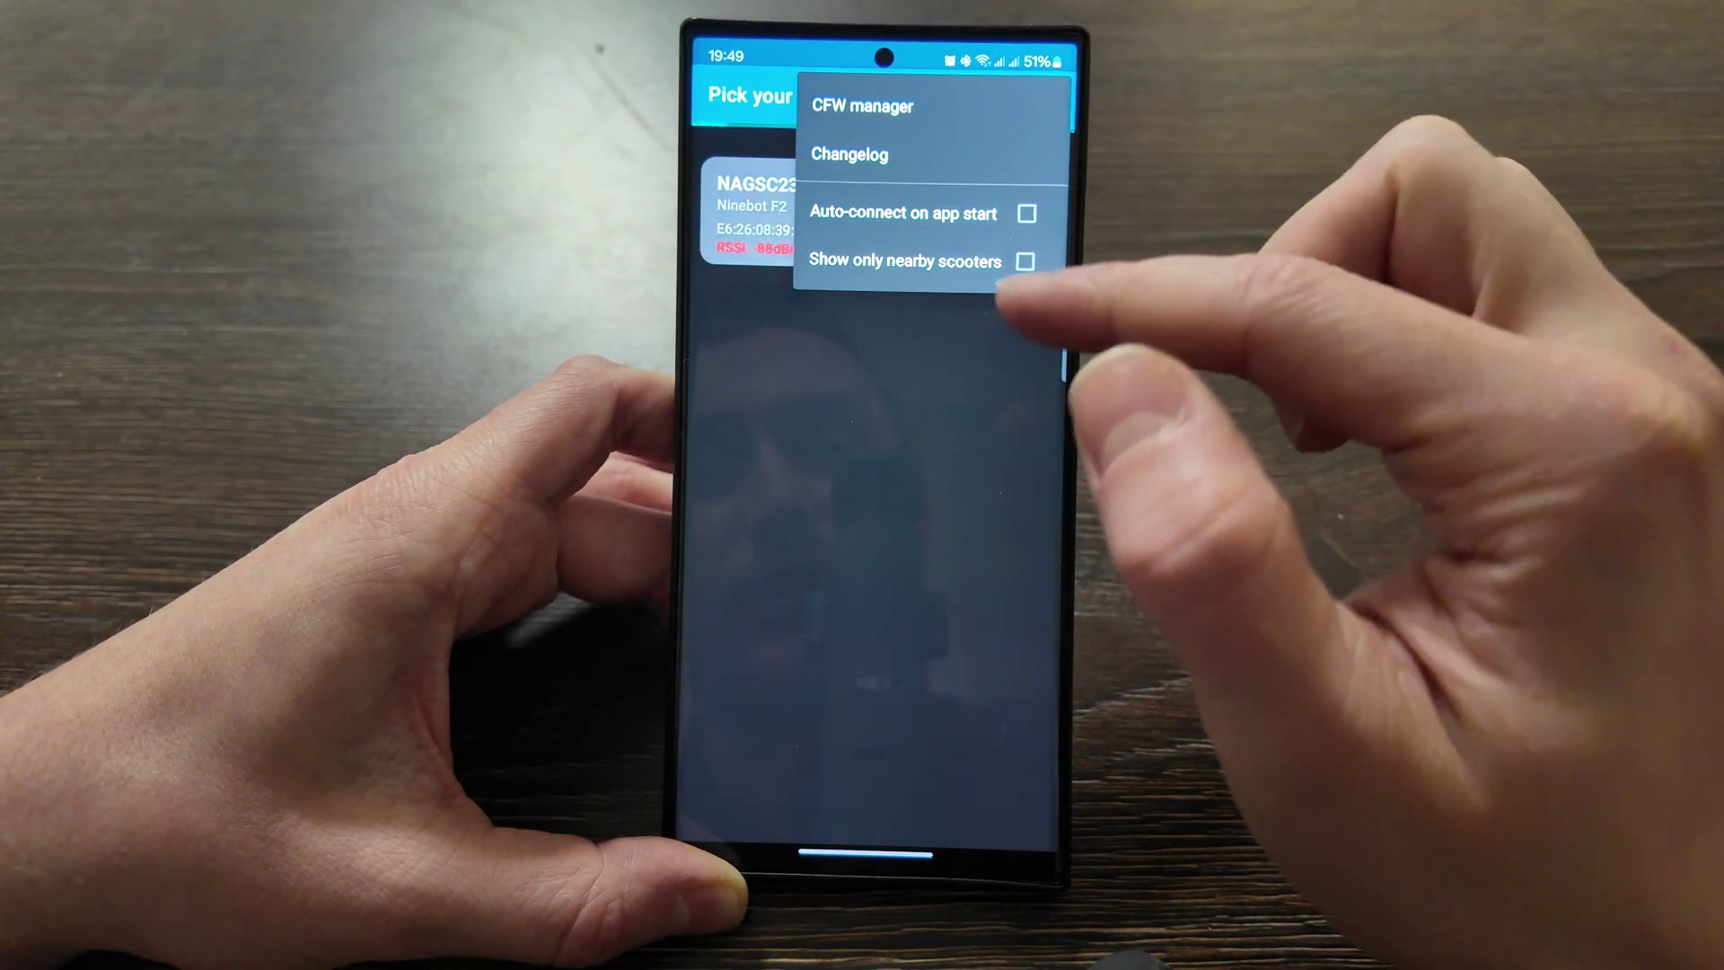
left_click(890, 154)
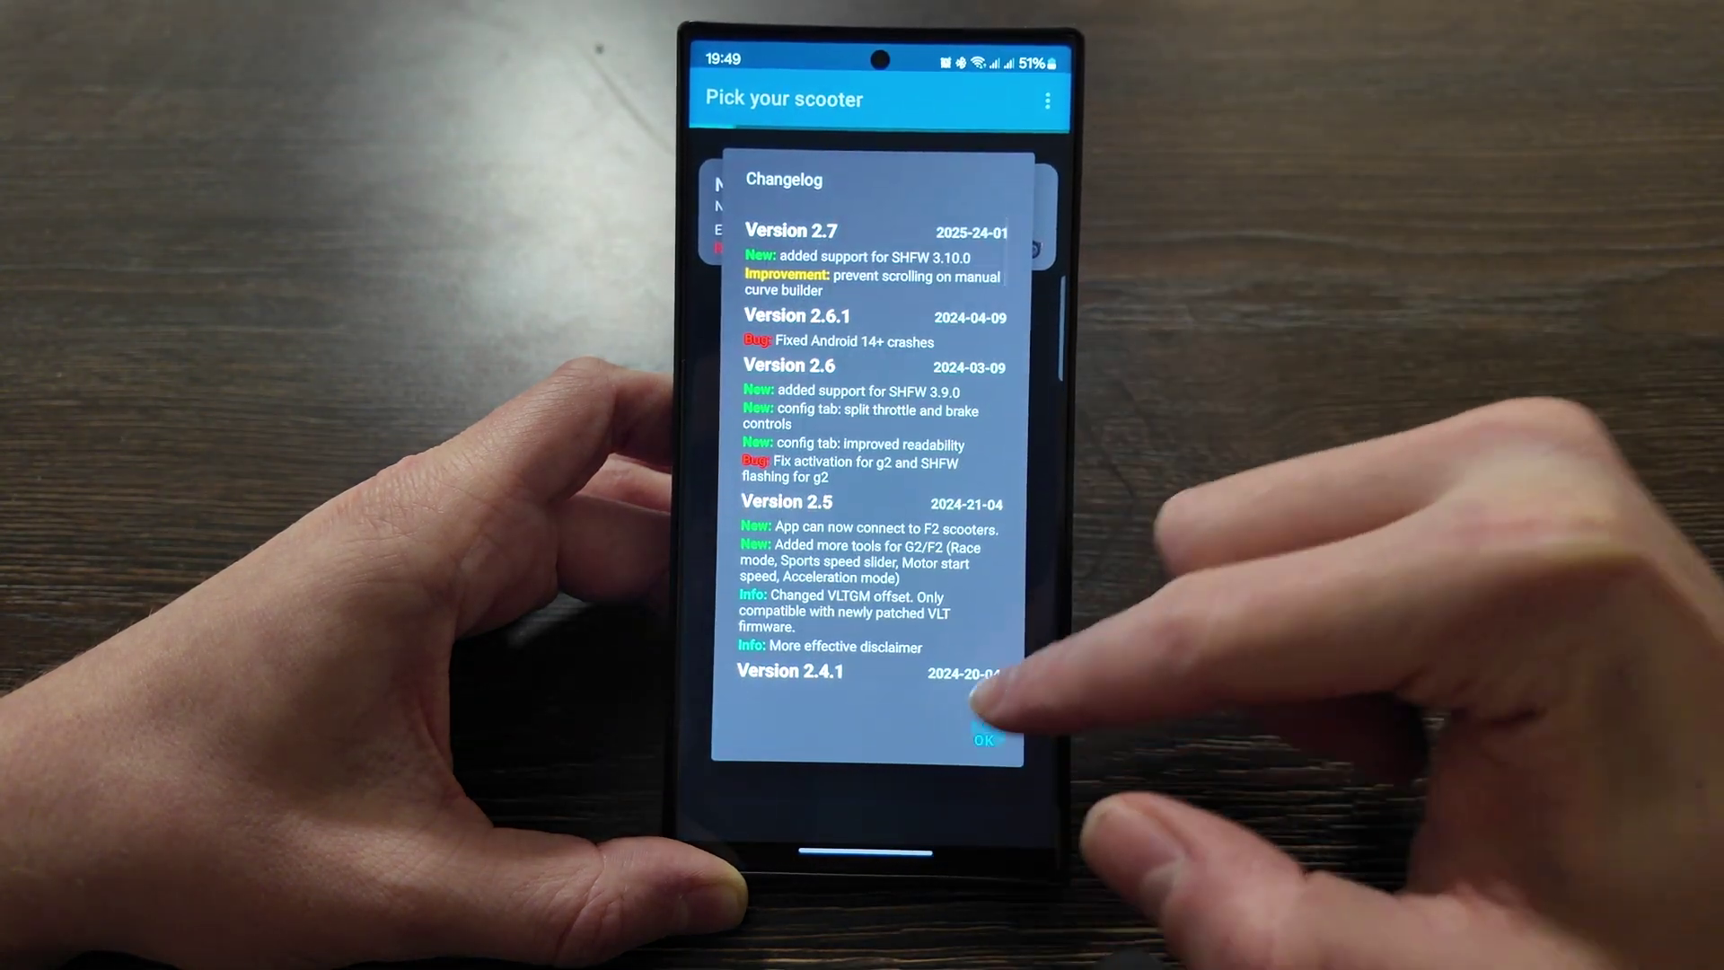
left_click(991, 740)
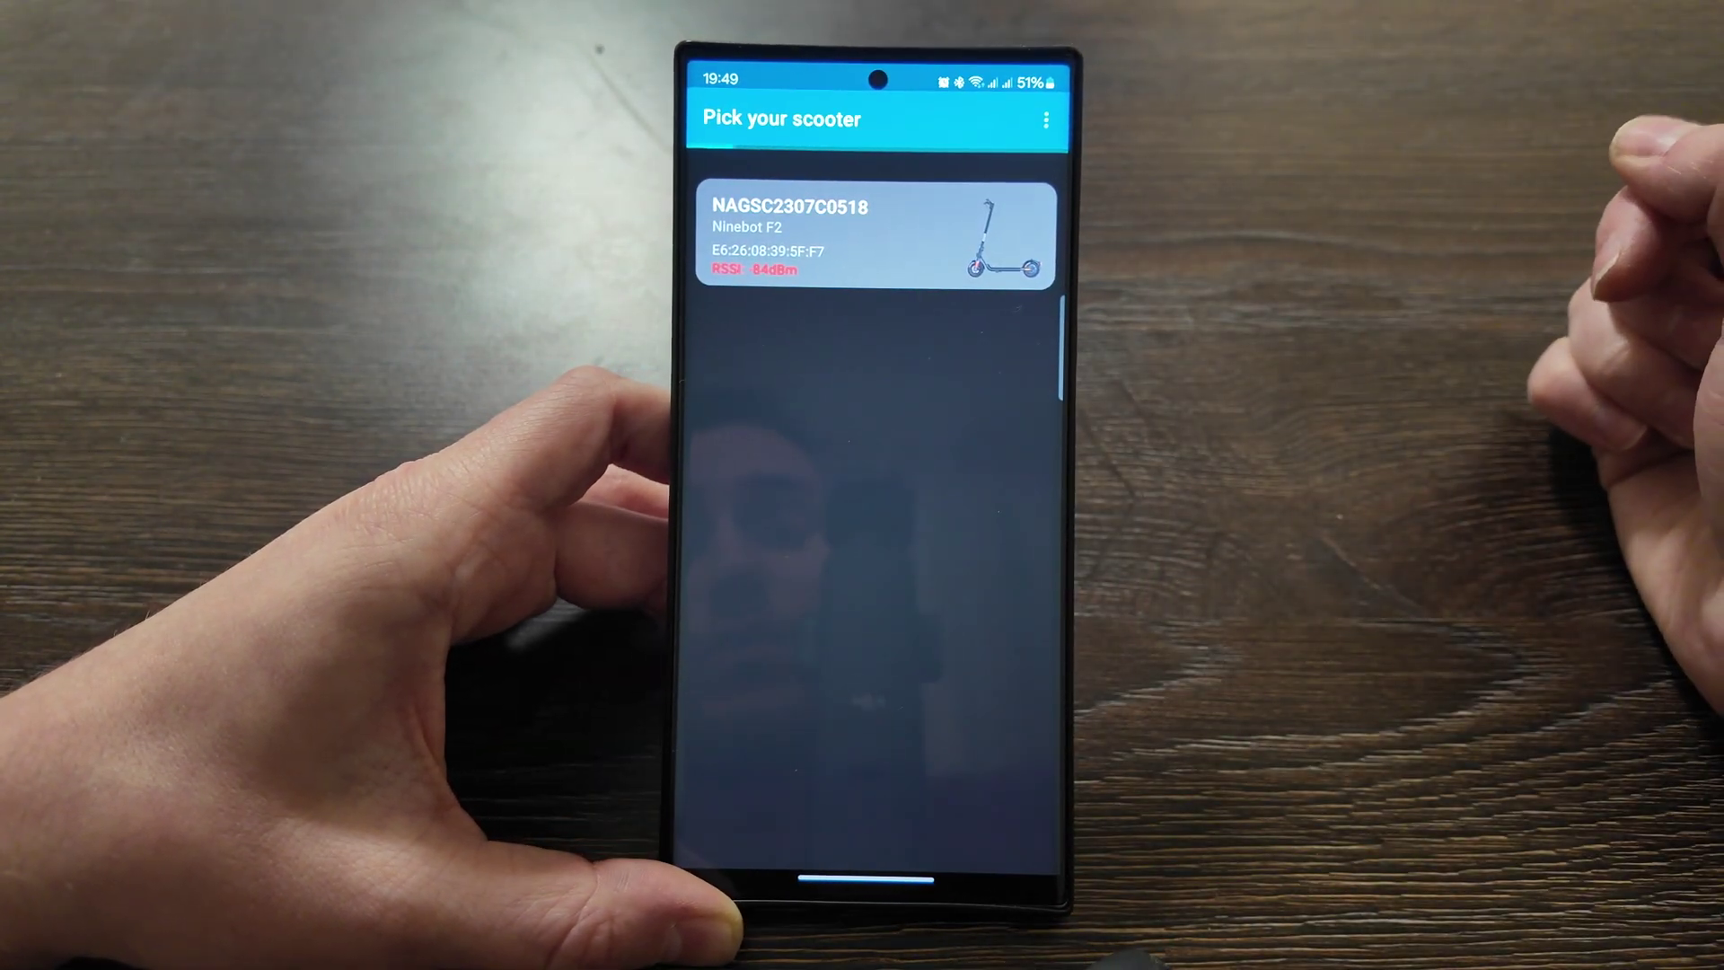